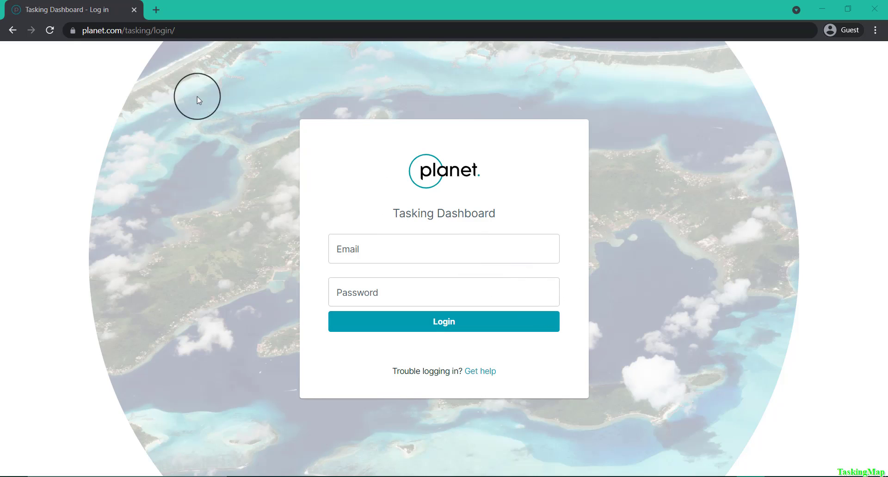
- Log in with the account e-mail and password to open the 14-order All Orders list
{"action": "left_click", "coordinate": [83, 31]}
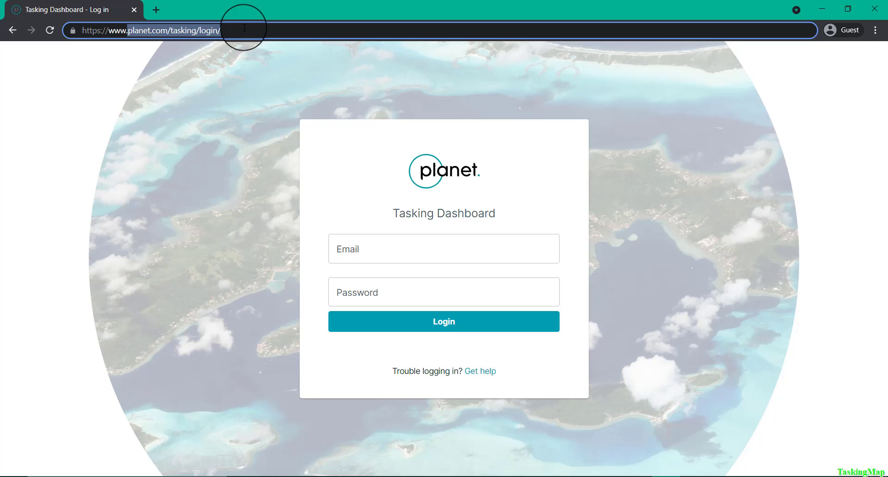
{"action": "left_click", "coordinate": [359, 249]}
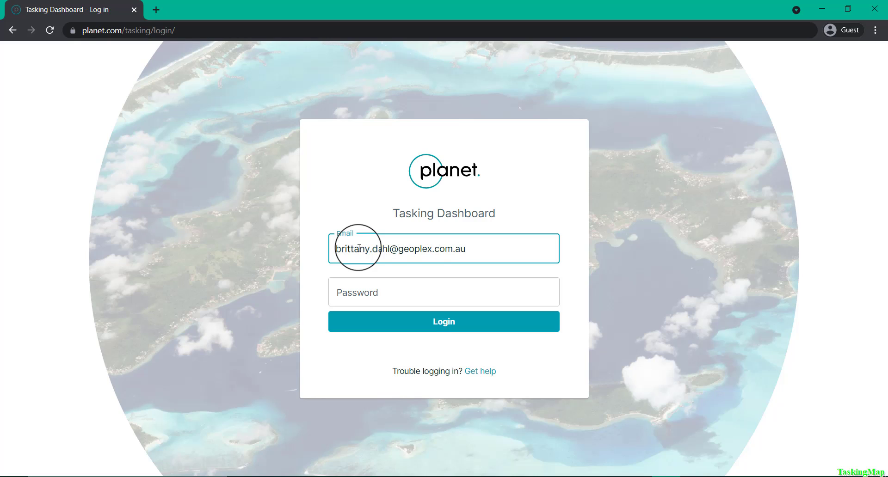
{"action": "key", "text": "Tab"}
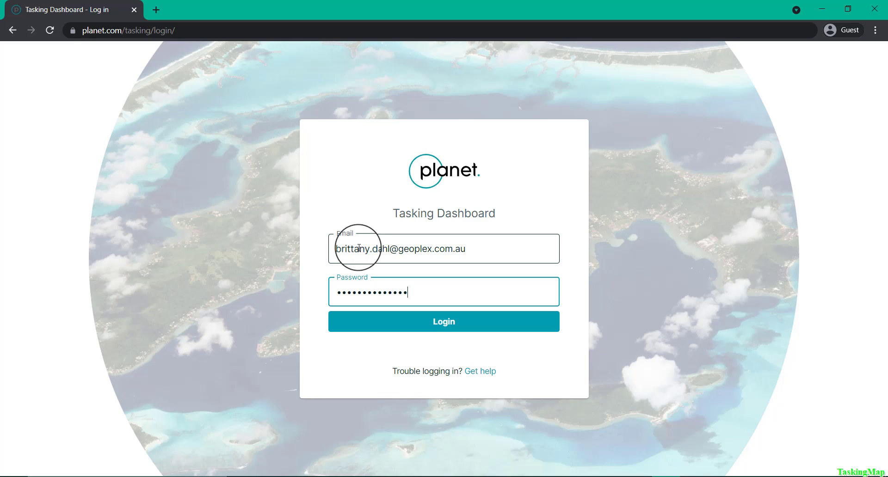
{"action": "key", "text": "Return"}
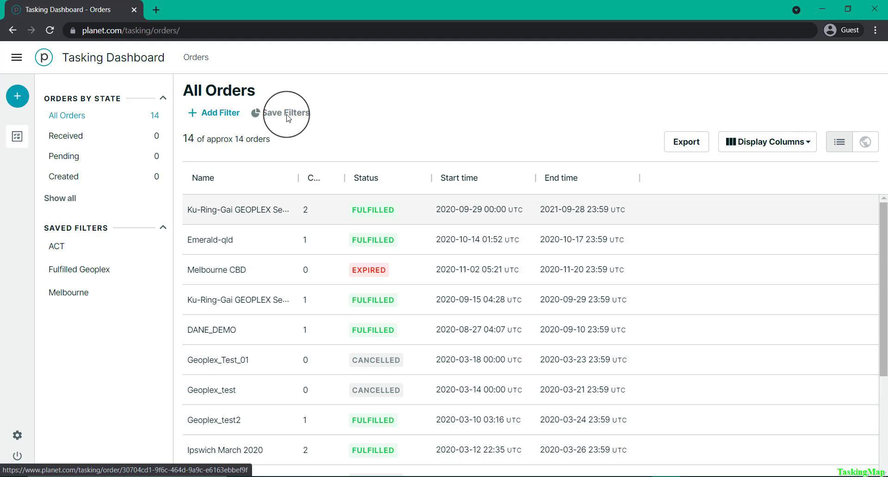
- List the 6 Fulfilled orders, widen column C, and review the Ku-Ring-Gai GEOPLEX September order details
{"action": "left_click", "coordinate": [73, 198]}
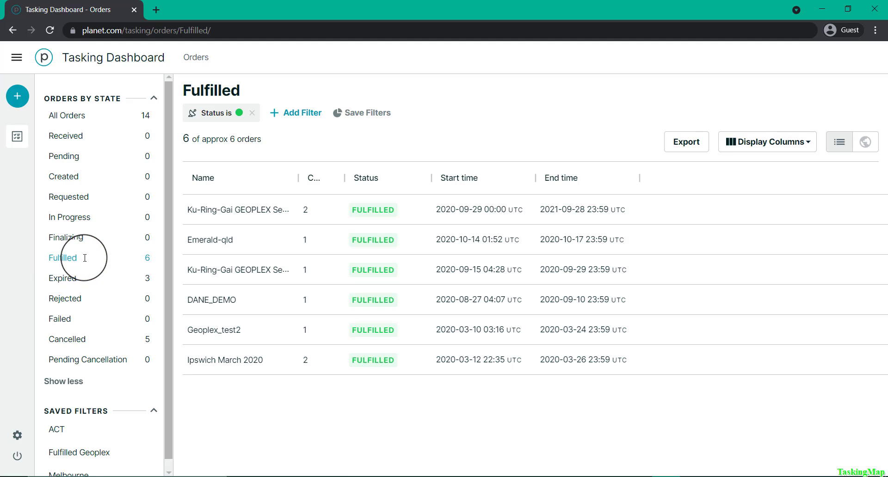
{"action": "left_click_drag", "start_coordinate": [345, 180], "coordinate": [431, 179]}
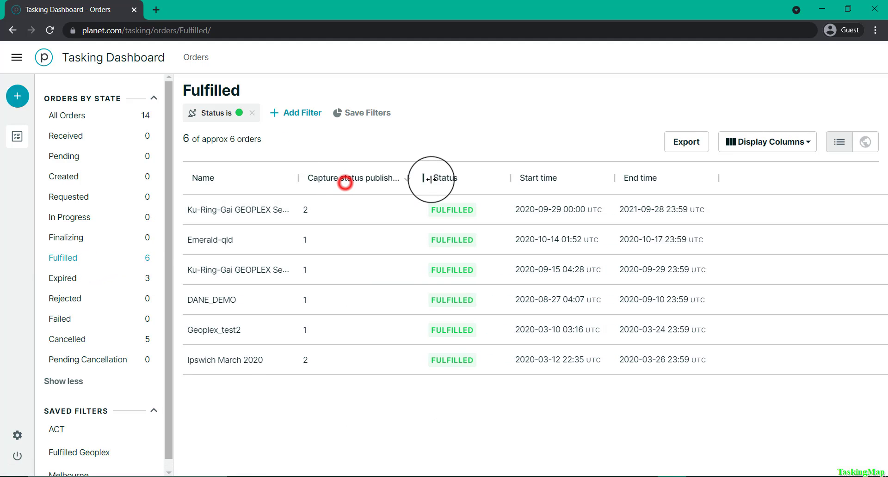
{"action": "left_click", "coordinate": [305, 211]}
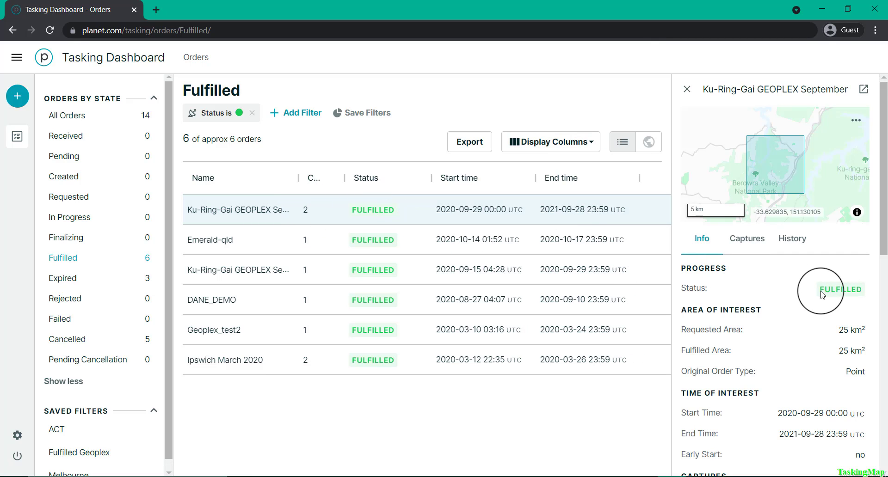
{"action": "scroll", "coordinate": [822, 295], "scroll_direction": "down", "scroll_amount": 10}
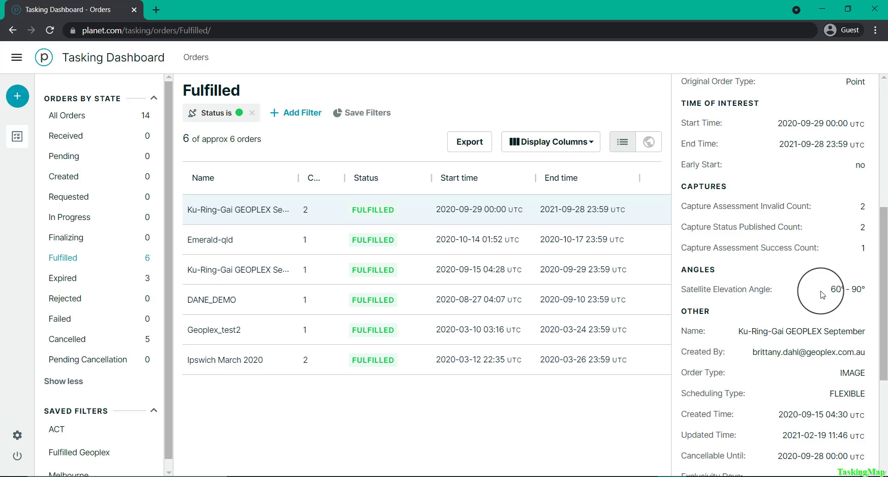
{"action": "scroll", "coordinate": [821, 293], "scroll_direction": "up", "scroll_amount": 10}
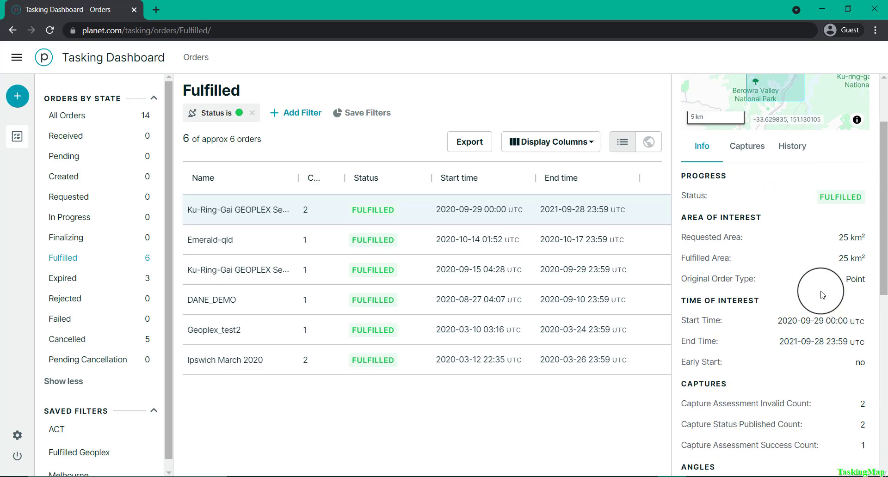
- Preview the cloudy s3 capture, then open the s108_20201001T023711Z capture on the map
{"action": "left_click", "coordinate": [751, 245]}
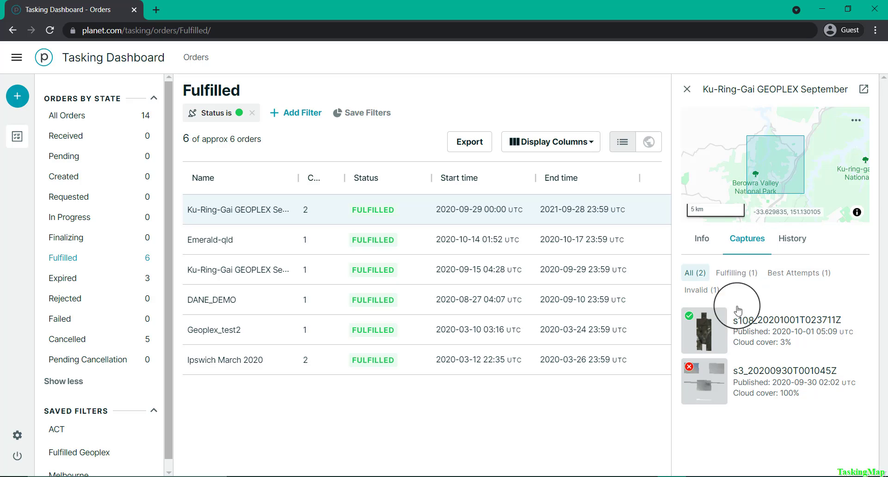
{"action": "left_click", "coordinate": [717, 392]}
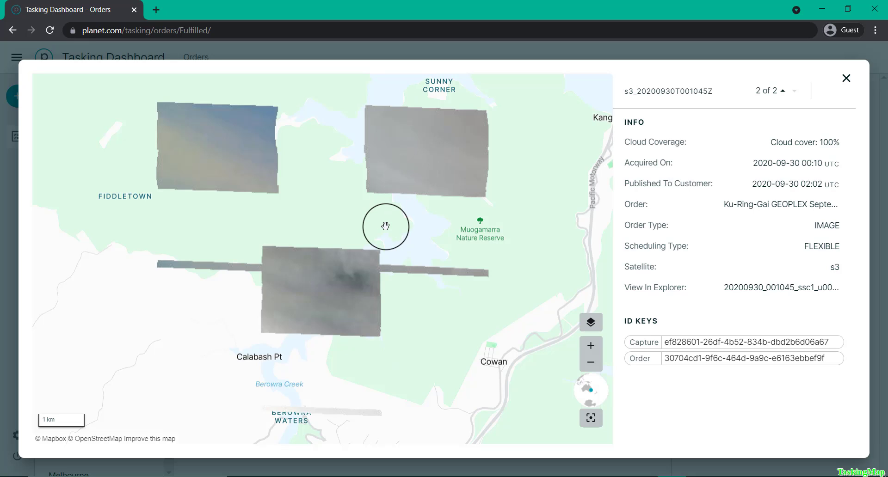
{"action": "left_click", "coordinate": [847, 79]}
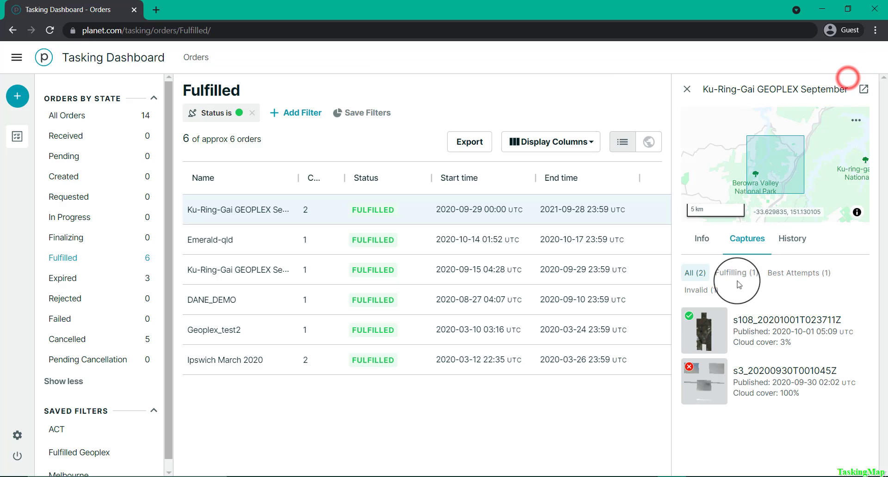
{"action": "left_click", "coordinate": [705, 335]}
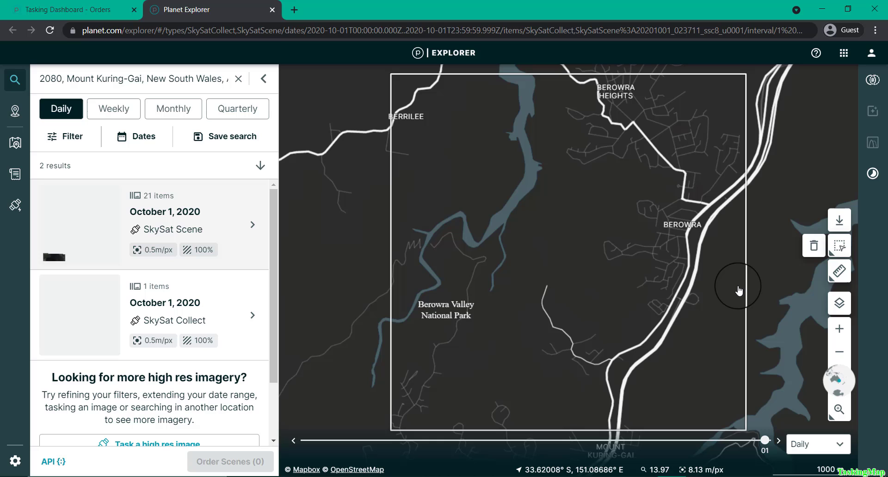
- Choose the 21-item SkySat Scene result, then the single SkySat Collect item, and start ordering it
{"action": "left_click", "coordinate": [226, 218]}
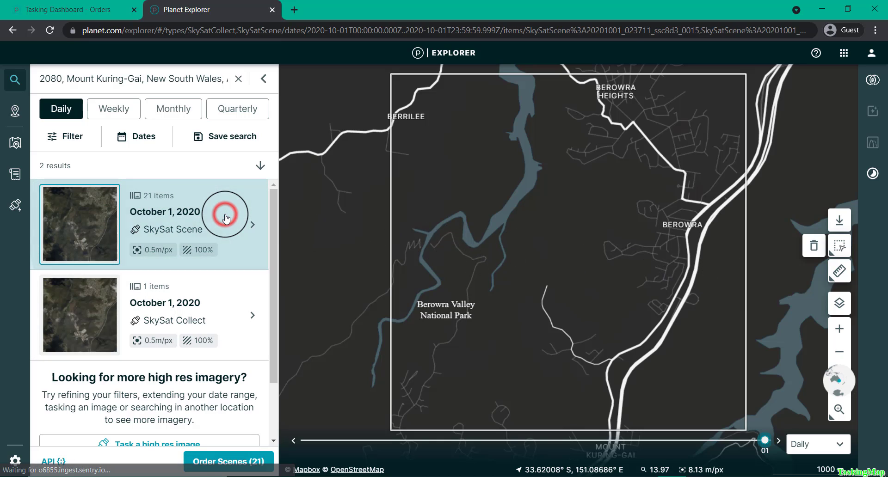
{"action": "left_click", "coordinate": [206, 308]}
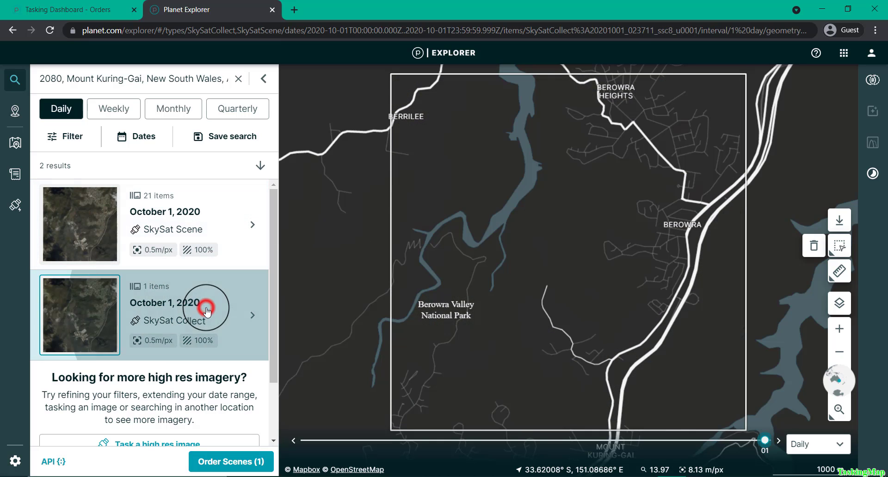
{"action": "left_click", "coordinate": [223, 459]}
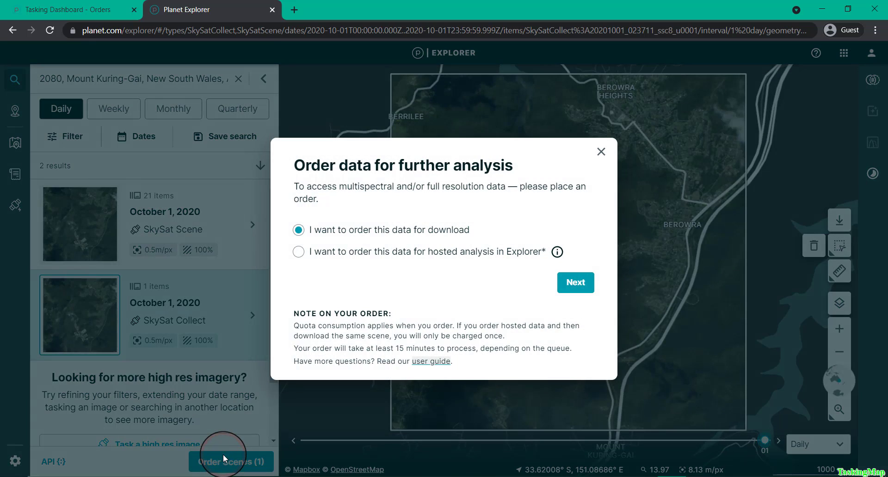
- Dismiss the order dialog, return to the dashboard, and review the exported fulfilled-orders CSV in Excel
{"action": "left_click", "coordinate": [601, 154]}
{"action": "left_click", "coordinate": [95, 9]}
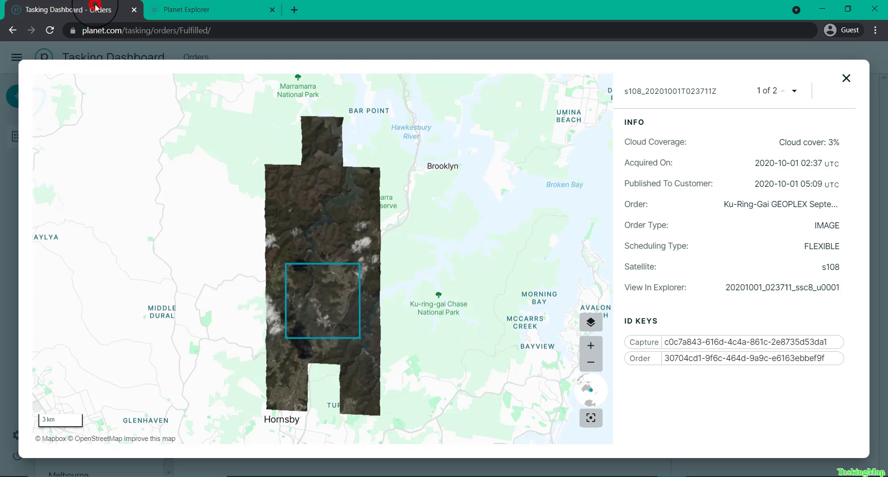
{"action": "left_click", "coordinate": [846, 79]}
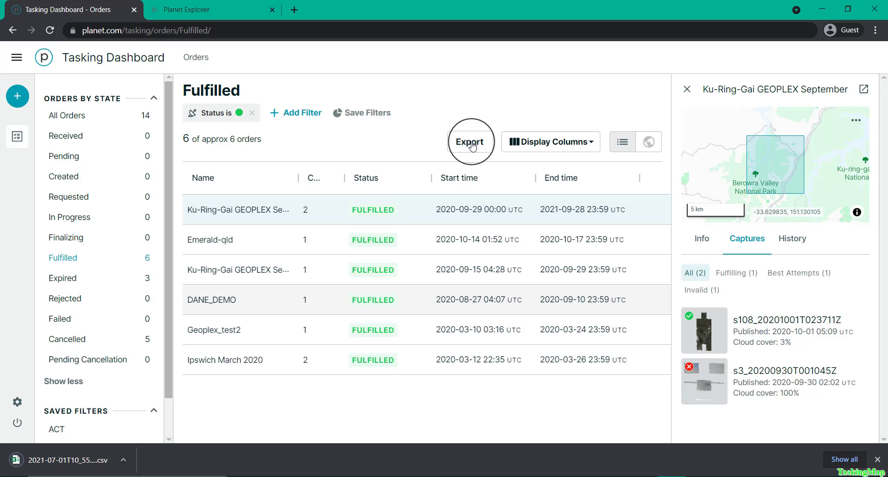
{"action": "left_click", "coordinate": [85, 462]}
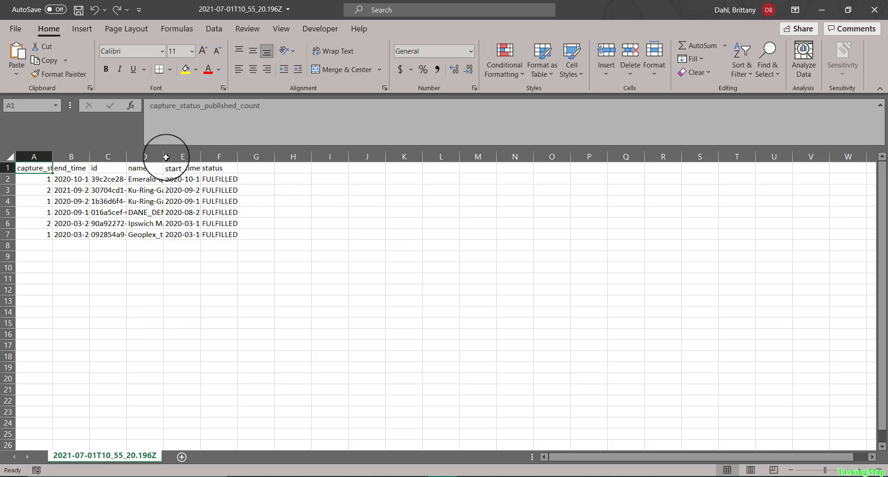
{"action": "left_click_drag", "start_coordinate": [163, 157], "coordinate": [235, 154]}
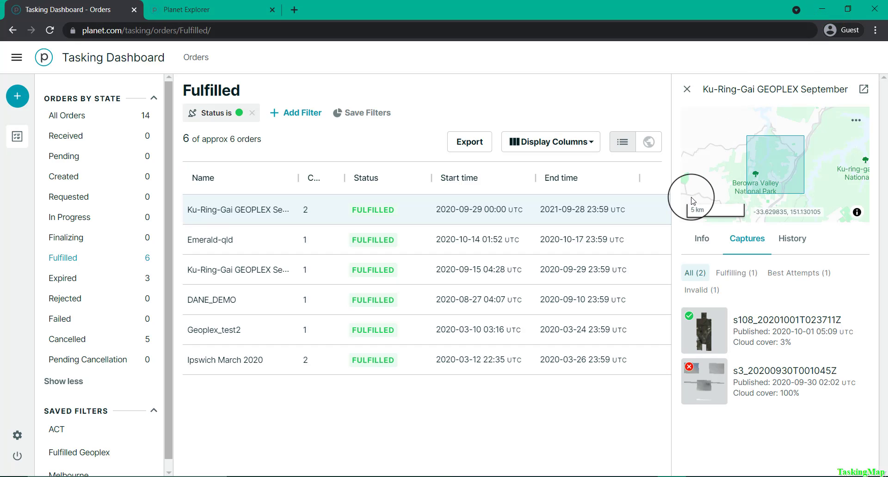
- Browse the columns the orders table can display
{"action": "left_click", "coordinate": [569, 143]}
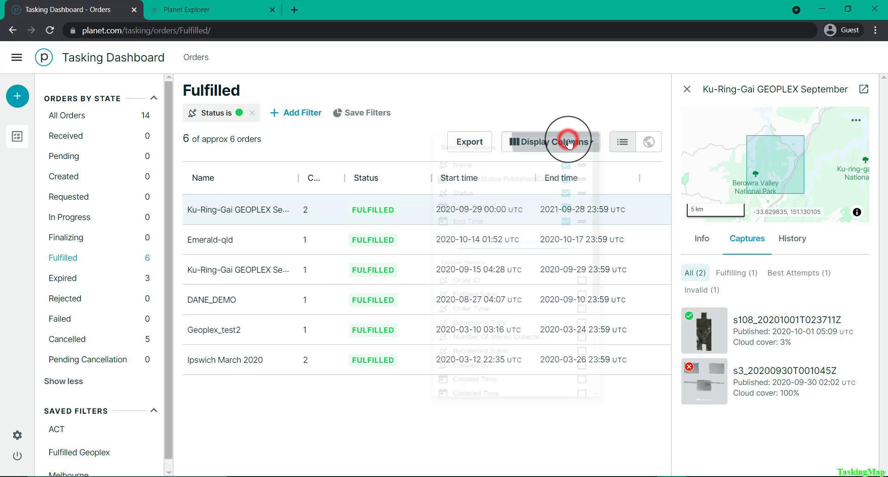
{"action": "scroll", "coordinate": [568, 144], "scroll_direction": "down", "scroll_amount": 1}
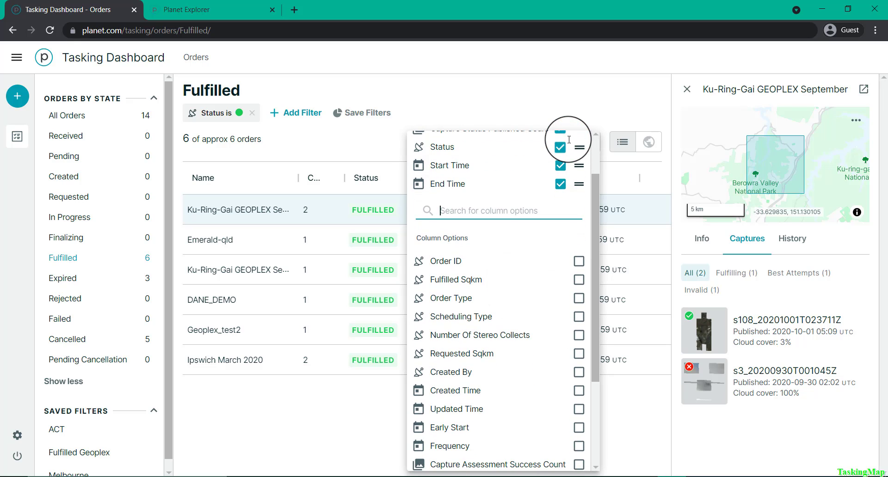
{"action": "scroll", "coordinate": [516, 358], "scroll_direction": "down", "scroll_amount": 2}
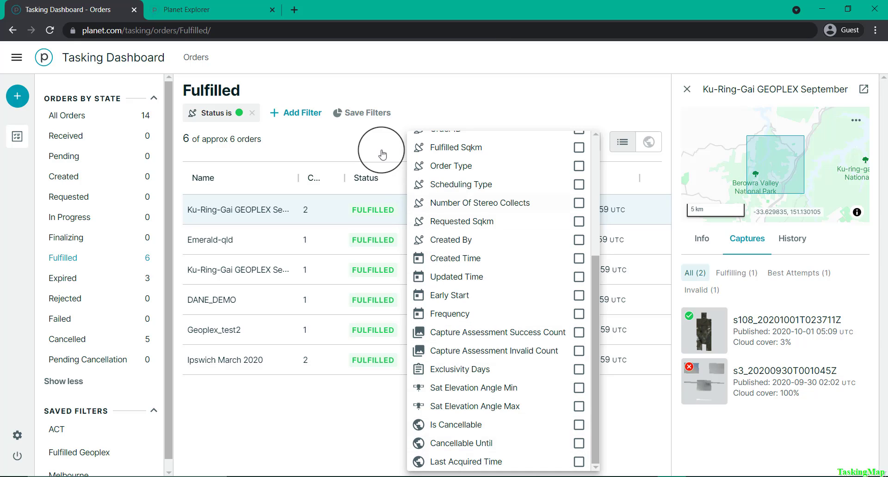
{"action": "left_click", "coordinate": [370, 134]}
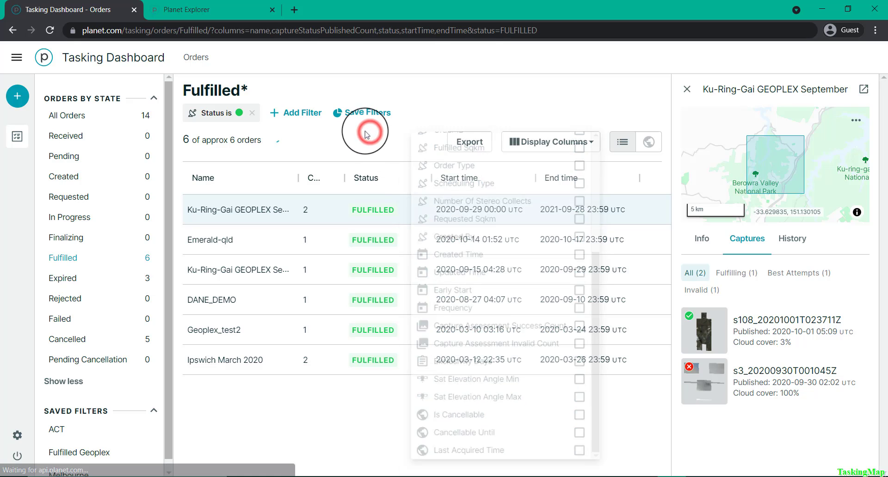
- Browse the filter types available for the orders list
{"action": "left_click", "coordinate": [283, 114]}
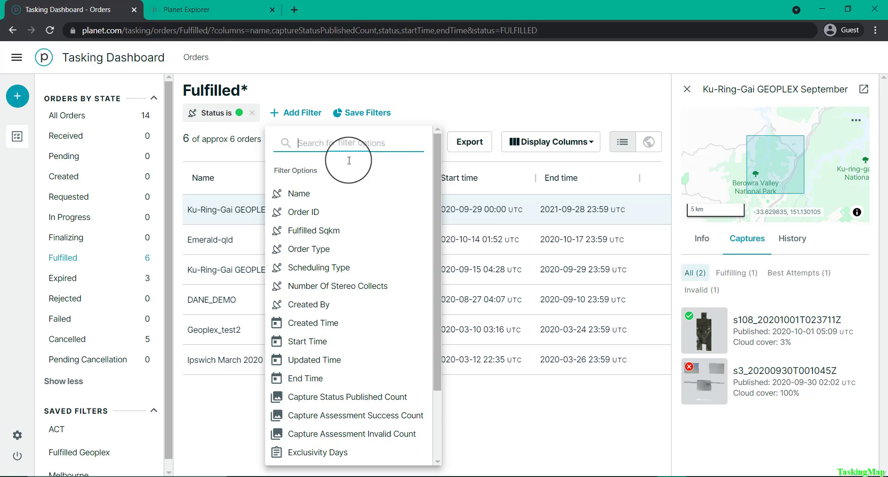
{"action": "scroll", "coordinate": [368, 178], "scroll_direction": "down", "scroll_amount": 2}
{"action": "scroll", "coordinate": [369, 178], "scroll_direction": "up", "scroll_amount": 2}
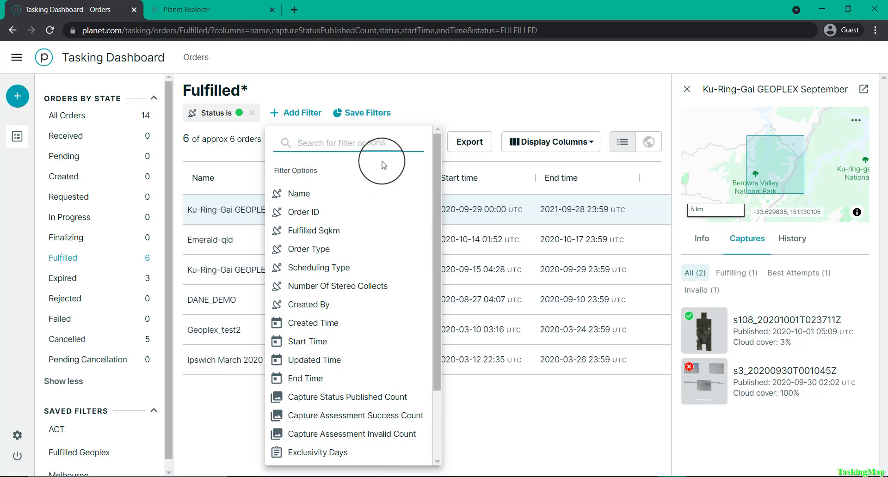
{"action": "left_click", "coordinate": [451, 105]}
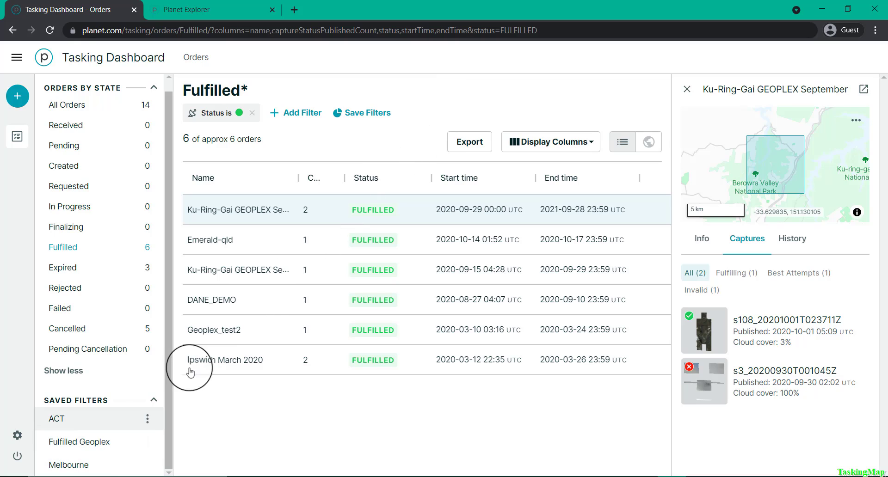
- Try the Melbourne and ACT saved filters, then return to All Orders without order details
{"action": "left_click", "coordinate": [93, 467]}
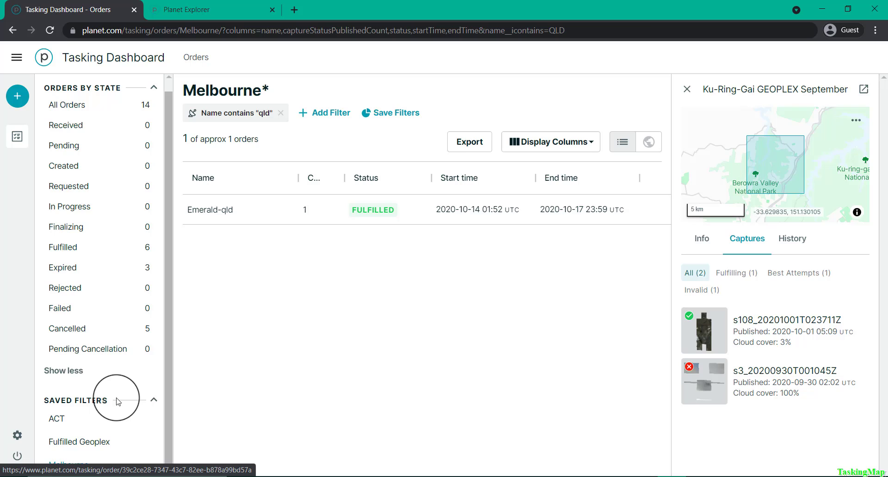
{"action": "left_click", "coordinate": [113, 416]}
{"action": "left_click", "coordinate": [114, 106]}
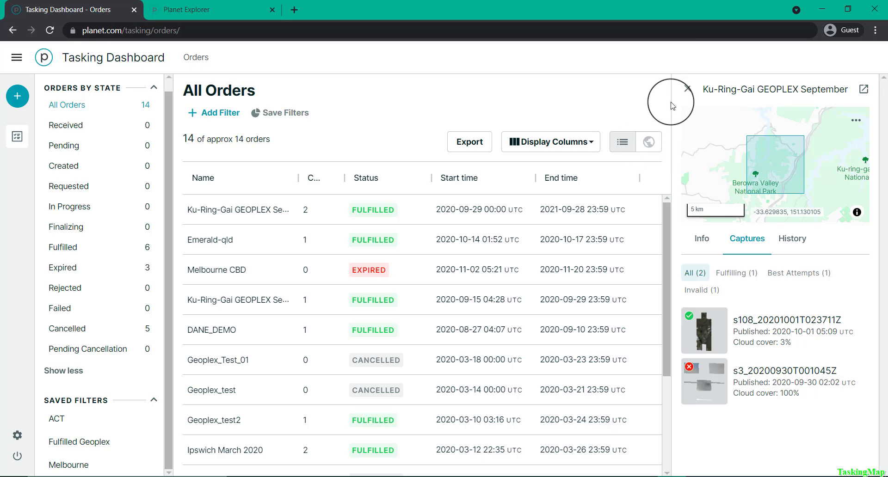
{"action": "left_click", "coordinate": [683, 89]}
- Switch to the map view and zoom in on the order footprints around Canberra
{"action": "left_click", "coordinate": [866, 142]}
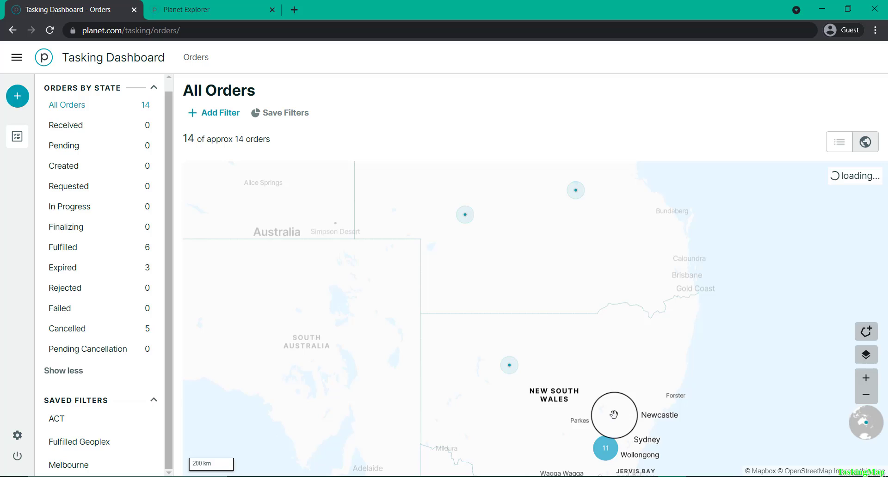
{"action": "left_click_drag", "start_coordinate": [612, 417], "coordinate": [581, 277]}
{"action": "scroll", "coordinate": [578, 277], "scroll_direction": "up", "scroll_amount": 5}
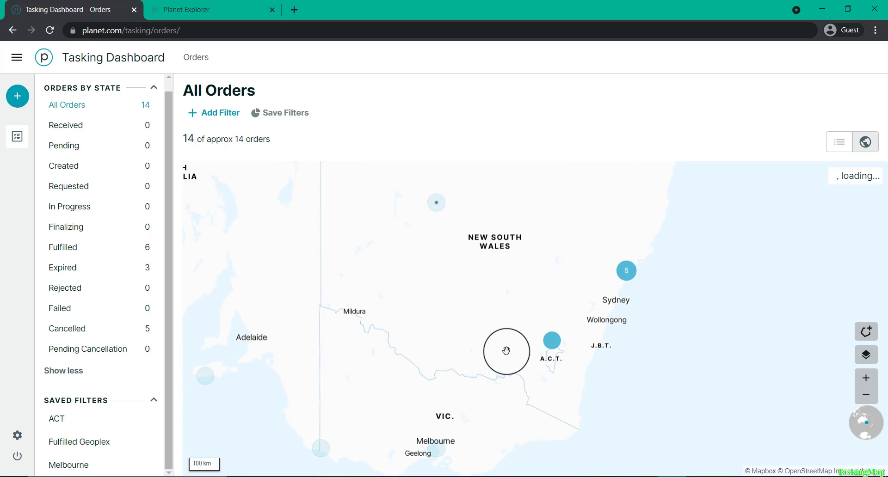
{"action": "left_click_drag", "start_coordinate": [462, 395], "coordinate": [523, 280]}
{"action": "scroll", "coordinate": [428, 318], "scroll_direction": "up", "scroll_amount": 3}
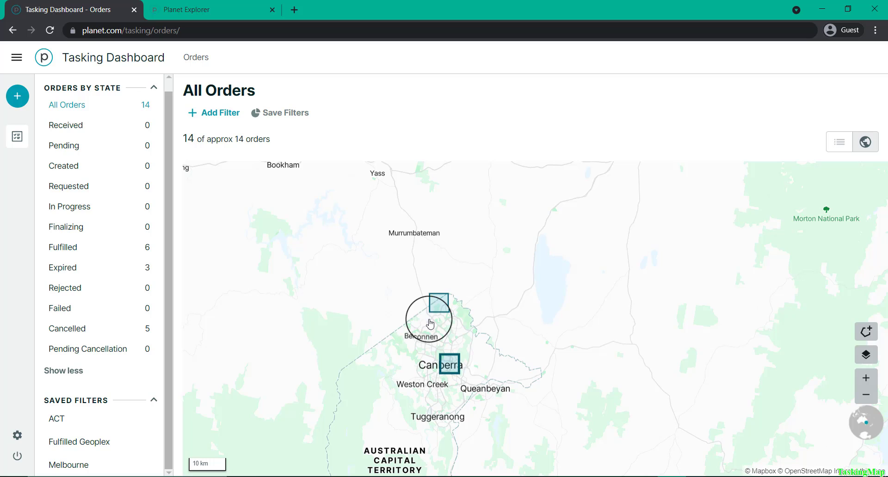
- Check the northern Canberra Taylor order's details, then bring up the filter type list
{"action": "left_click", "coordinate": [441, 305]}
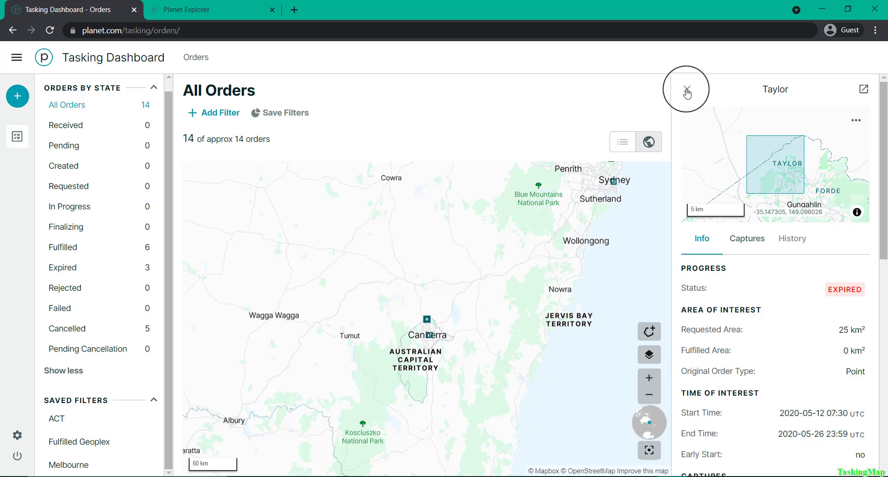
{"action": "left_click", "coordinate": [686, 90]}
{"action": "scroll", "coordinate": [537, 339], "scroll_direction": "up", "scroll_amount": 2}
{"action": "scroll", "coordinate": [539, 341], "scroll_direction": "up", "scroll_amount": 3}
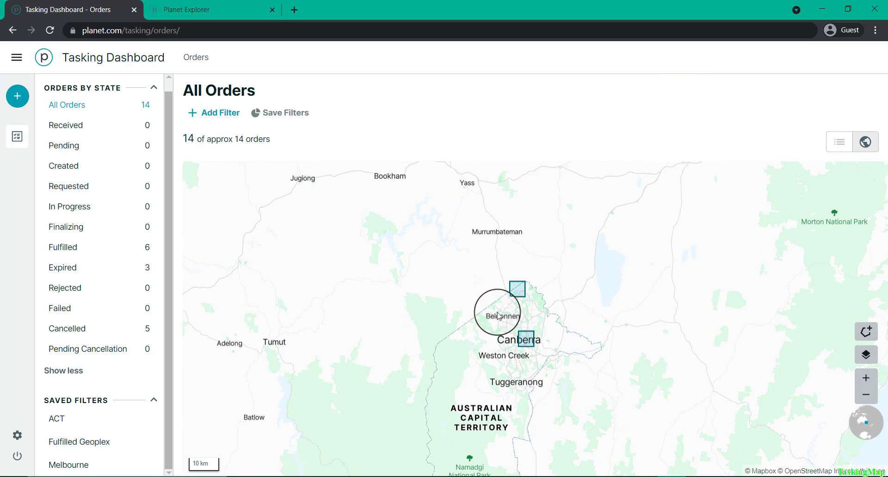
{"action": "left_click", "coordinate": [231, 123]}
{"action": "scroll", "coordinate": [212, 134], "scroll_direction": "down", "scroll_amount": 2}
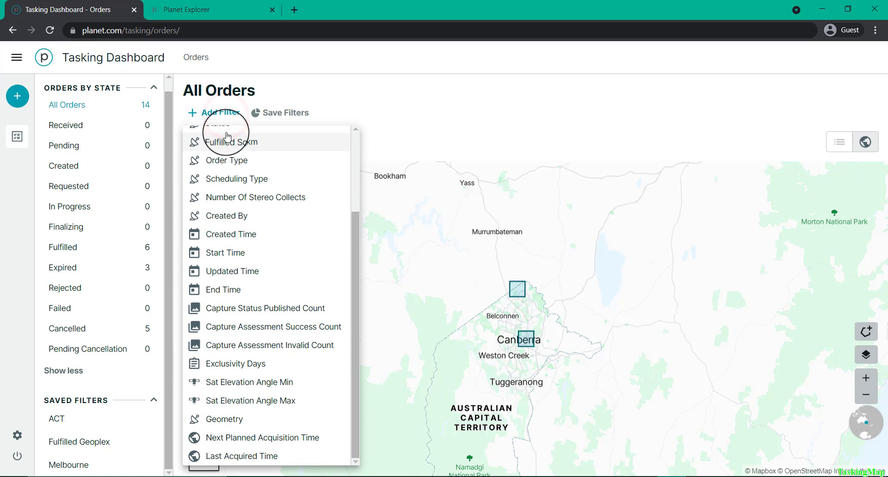
- Add a Geometry filter, try the map viewport as the area, then delete that rectangle
{"action": "left_click", "coordinate": [230, 420]}
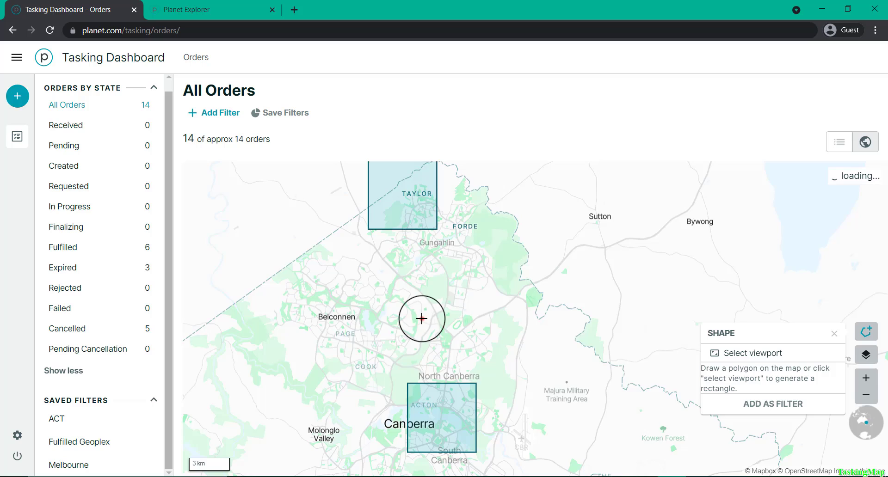
{"action": "left_click_drag", "start_coordinate": [422, 320], "coordinate": [509, 340]}
{"action": "left_click", "coordinate": [753, 352]}
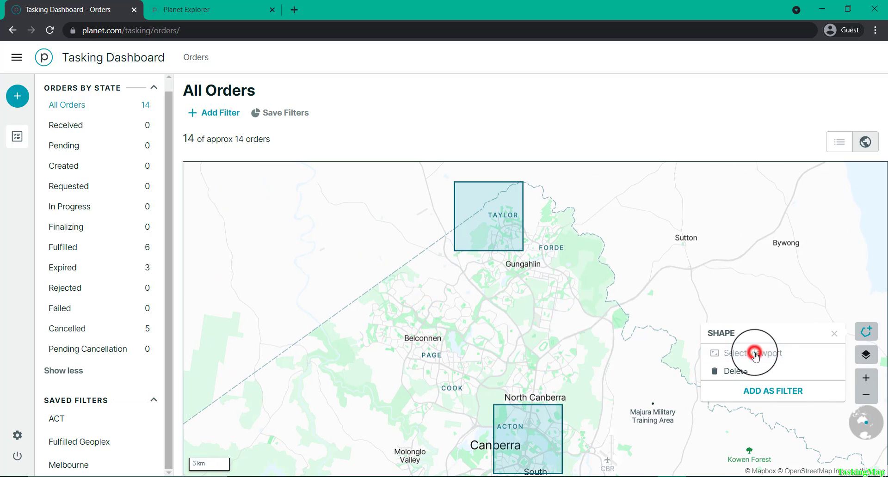
{"action": "scroll", "coordinate": [611, 420], "scroll_direction": "down", "scroll_amount": 1}
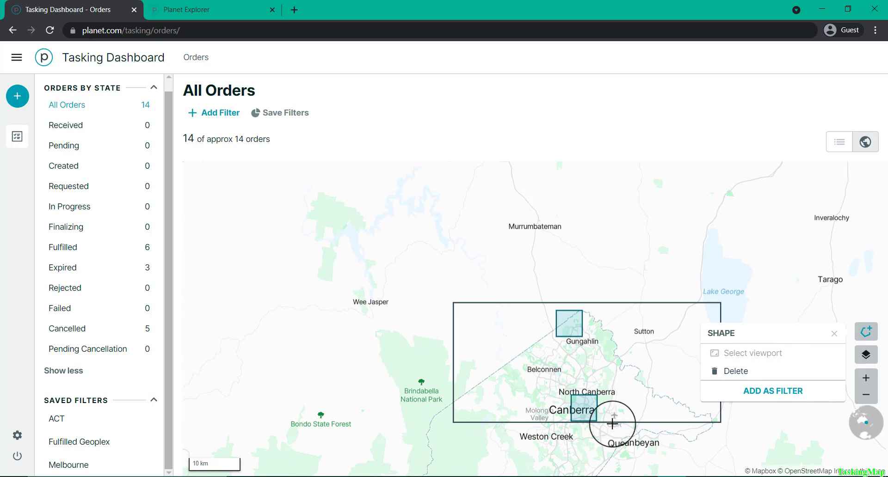
{"action": "left_click_drag", "start_coordinate": [604, 426], "coordinate": [551, 347]}
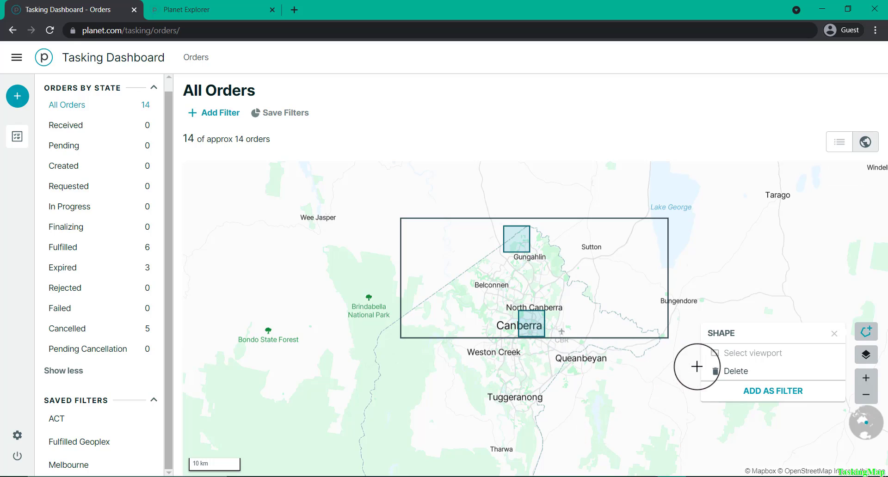
{"action": "left_click", "coordinate": [730, 371]}
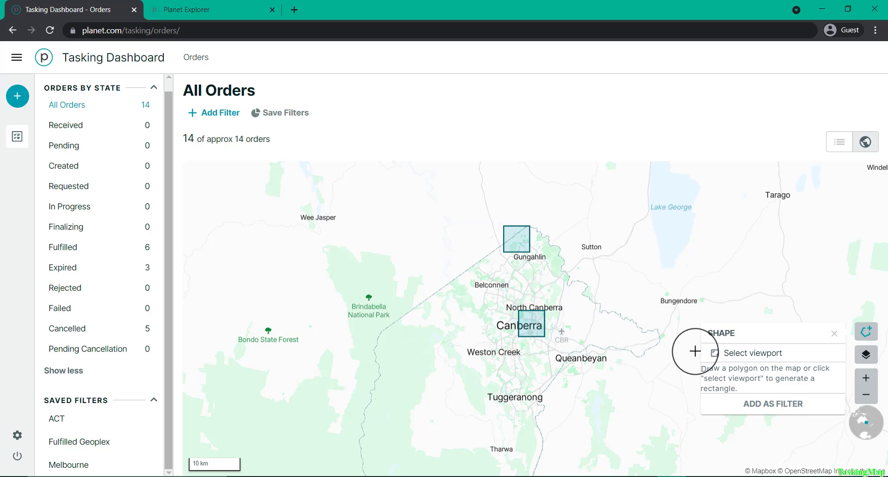
- Draw a four-corner area around Canberra, nudge it left, and apply it as the filter
{"action": "left_click", "coordinate": [460, 210]}
{"action": "left_click", "coordinate": [658, 208]}
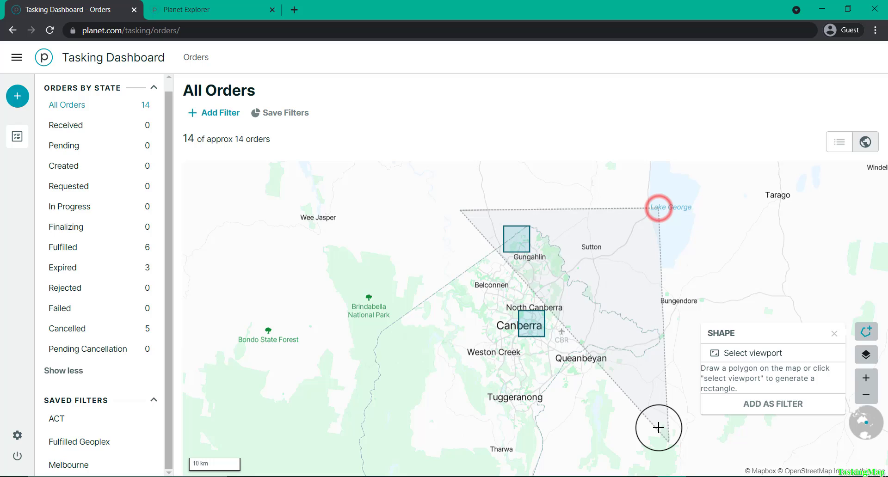
{"action": "left_click", "coordinate": [658, 428]}
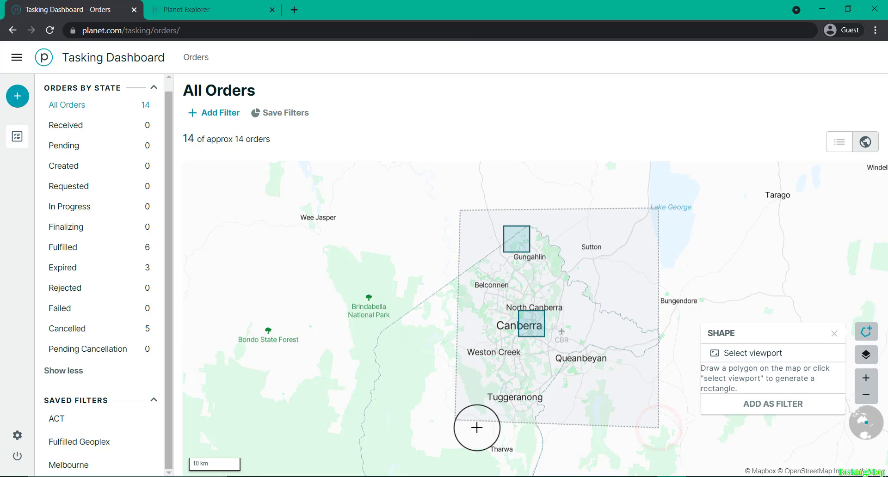
{"action": "left_click", "coordinate": [461, 428]}
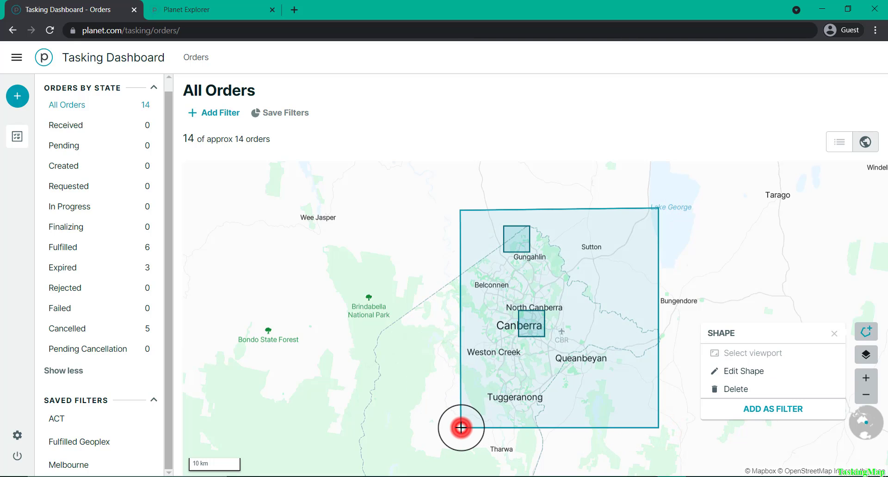
{"action": "left_click", "coordinate": [720, 370]}
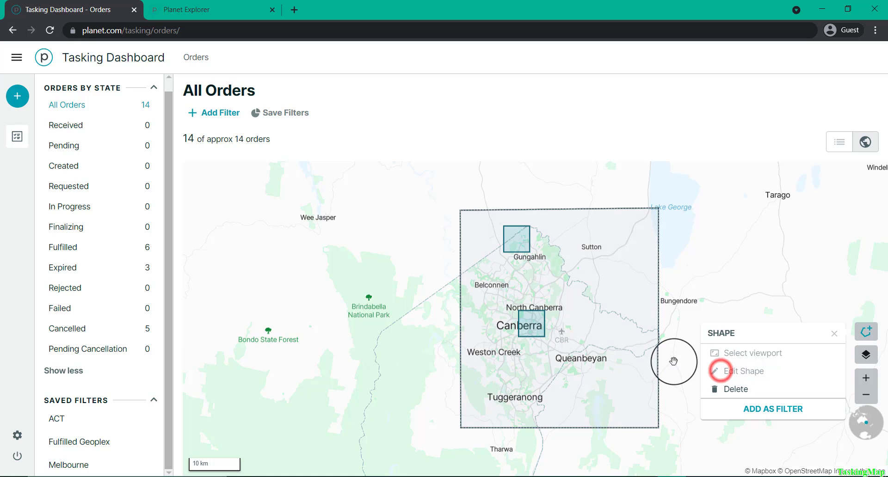
{"action": "left_click_drag", "start_coordinate": [460, 323], "coordinate": [437, 321]}
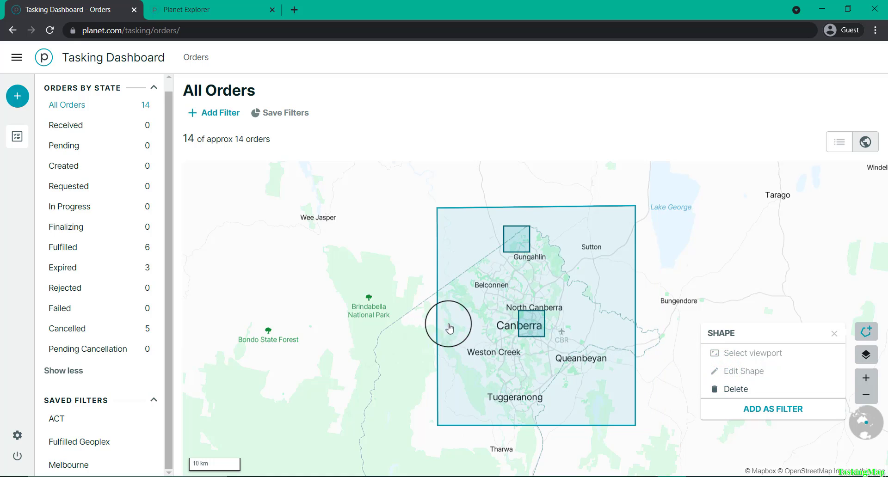
{"action": "left_click", "coordinate": [754, 409]}
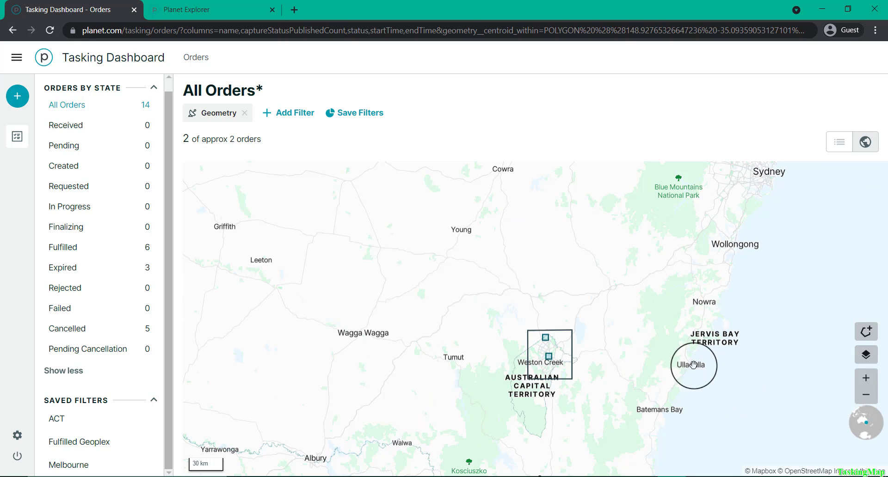
- Save the area filter as 'Canberra City' and show its two orders in the table view
{"action": "left_click", "coordinate": [335, 117]}
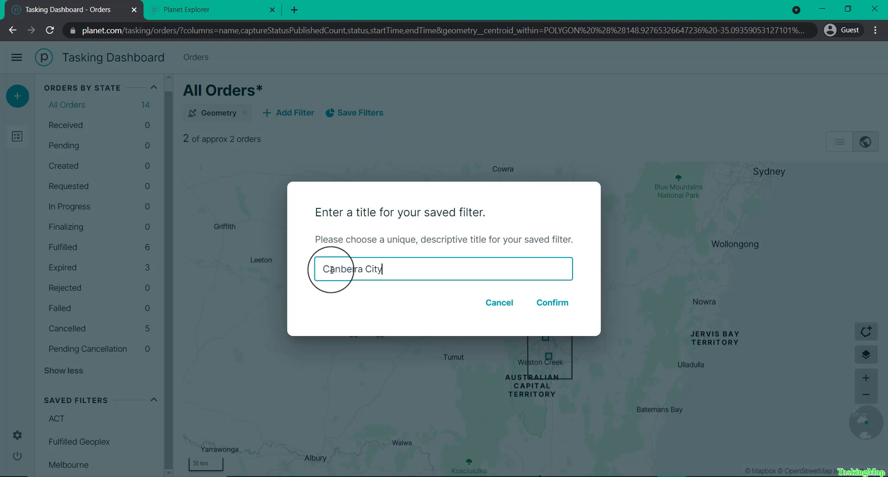
{"action": "left_click", "coordinate": [555, 303]}
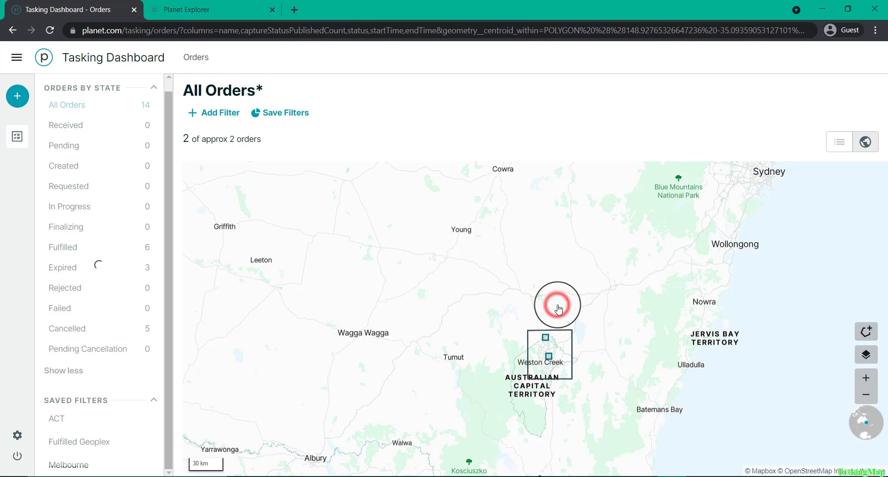
{"action": "scroll", "coordinate": [99, 366], "scroll_direction": "down", "scroll_amount": 1}
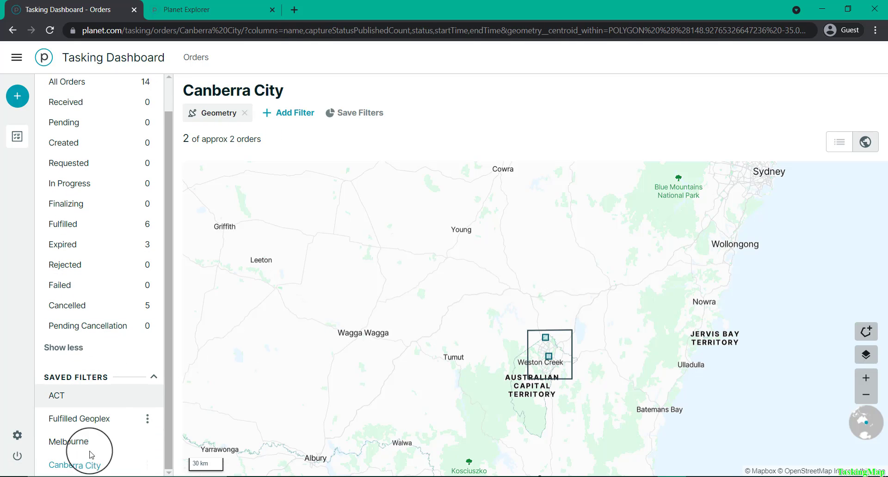
{"action": "left_click", "coordinate": [831, 143]}
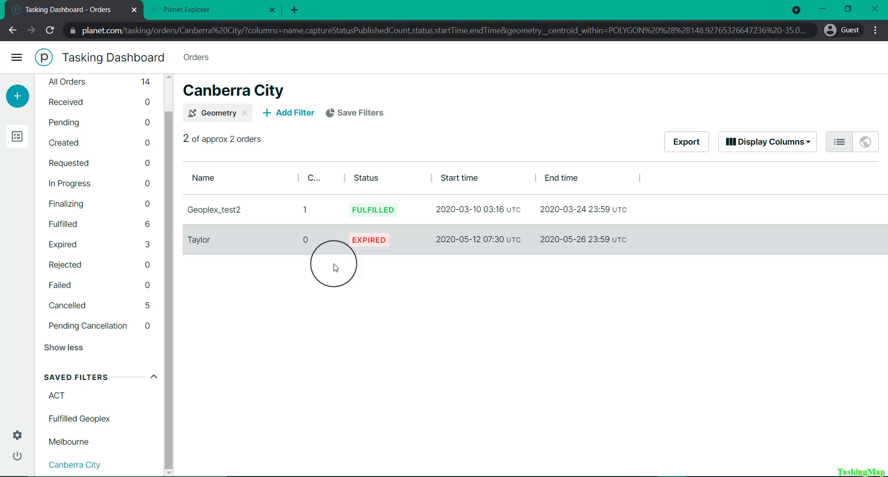
- Review the Email preferences: order, capture, imaging-window and bulk-job notifications are all switched off
{"action": "left_click", "coordinate": [17, 436]}
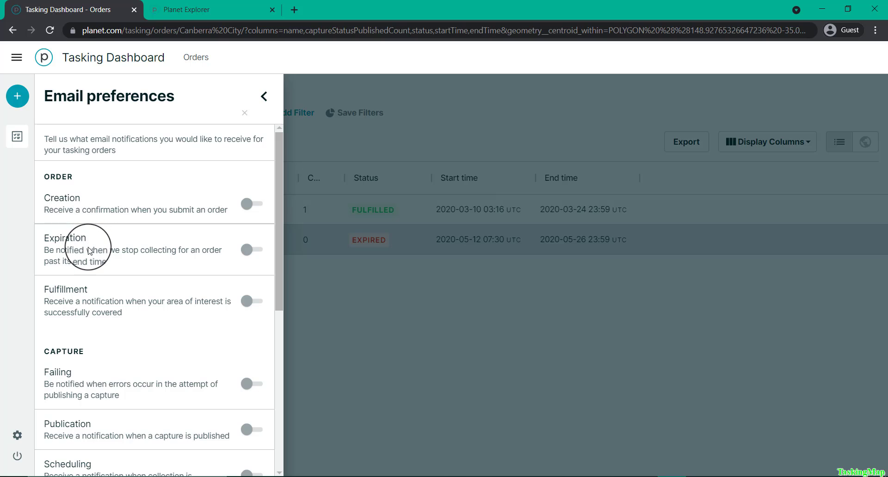
{"action": "scroll", "coordinate": [88, 248], "scroll_direction": "down", "scroll_amount": 3}
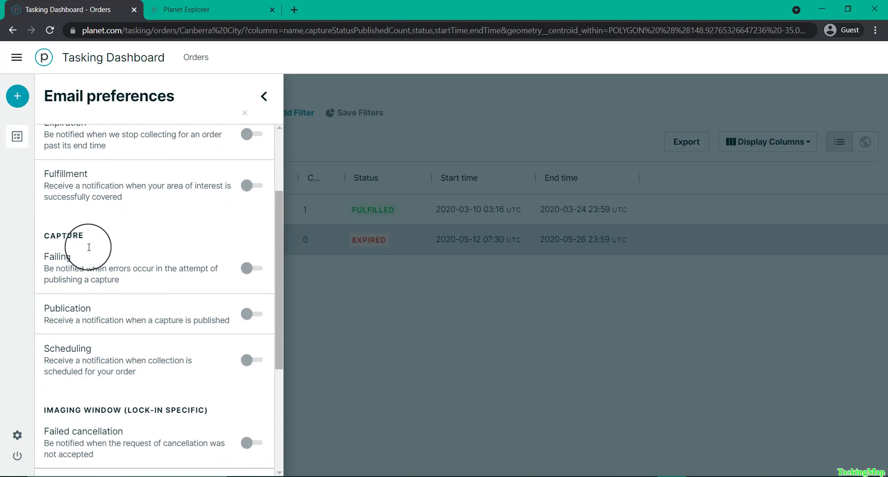
{"action": "scroll", "coordinate": [89, 247], "scroll_direction": "down", "scroll_amount": 3}
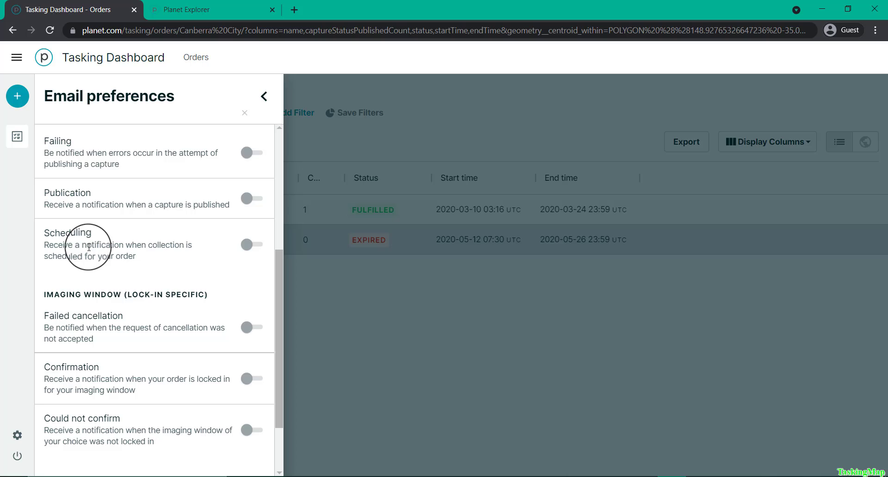
{"action": "scroll", "coordinate": [89, 248], "scroll_direction": "down", "scroll_amount": 2}
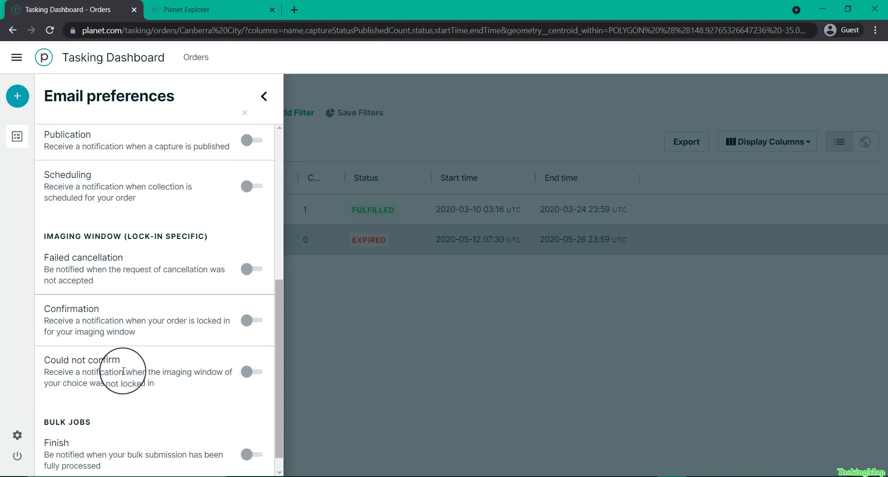